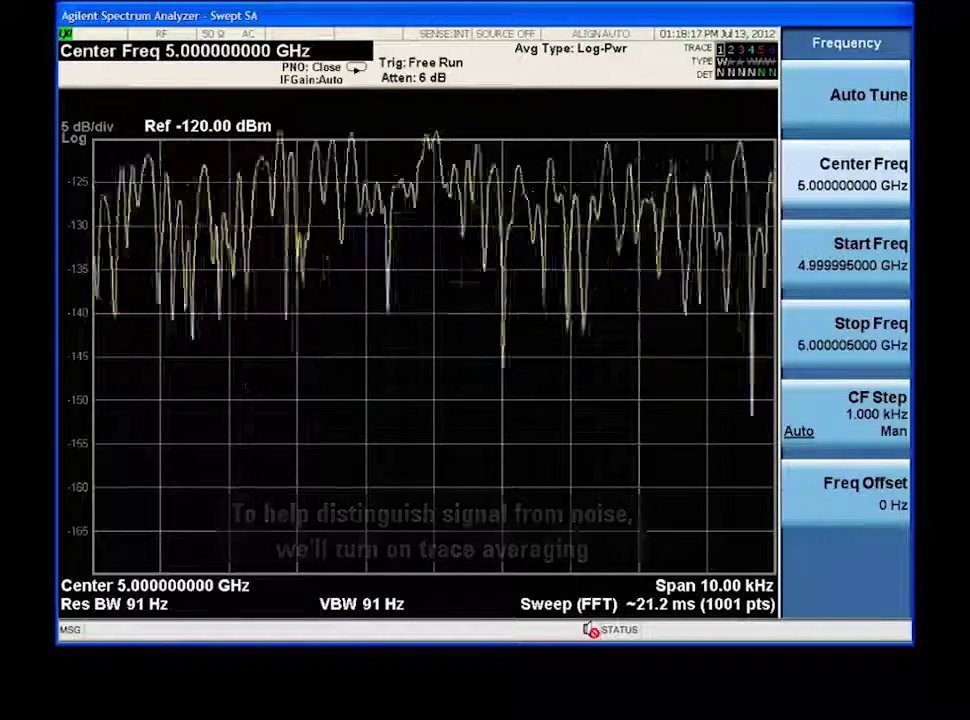
# Bring up the instrument command menu over the 5 GHz, 10 kHz span trace.
pyautogui.rightClick(799, 46)
# Turn on Trace Average for trace 1 from the Trace/Detector settings.
pyautogui.moveTo(803, 54)
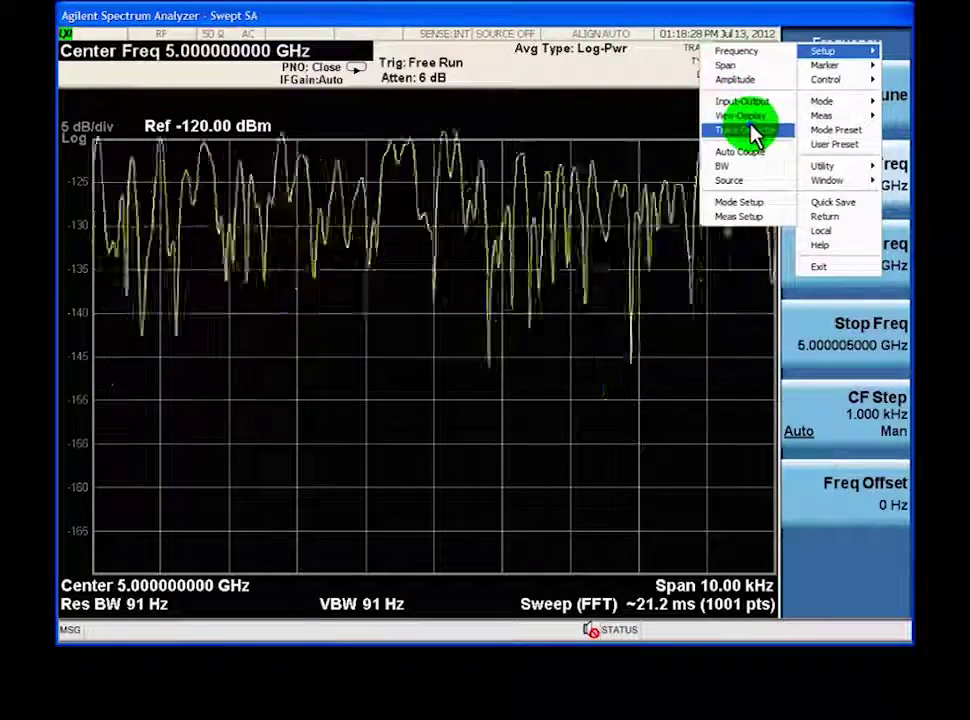
pyautogui.click(752, 131)
pyautogui.click(808, 243)
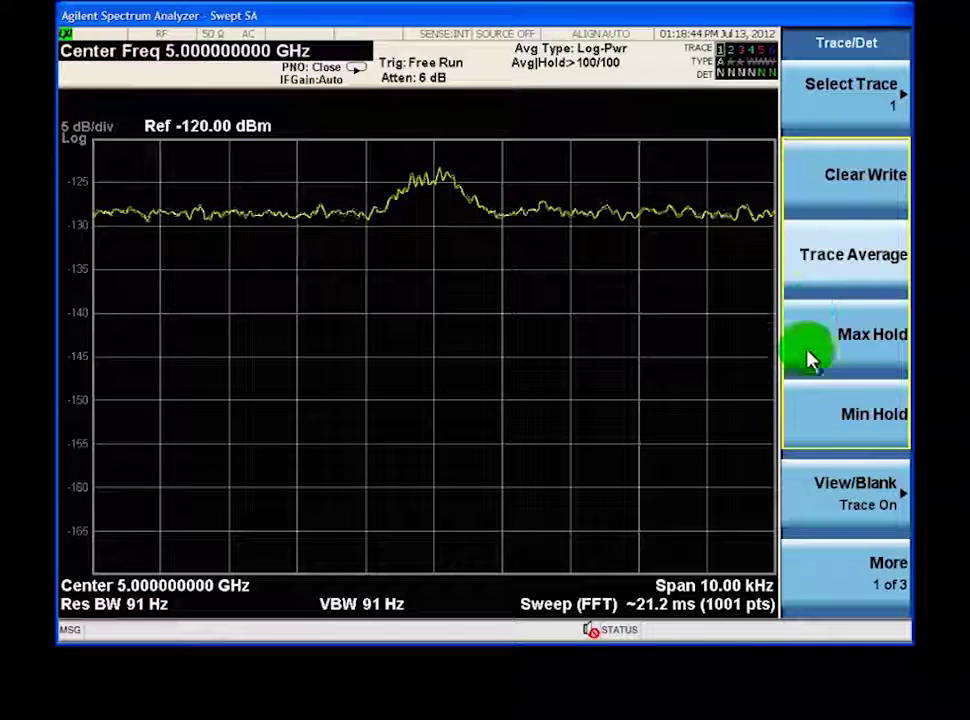
# Set trace 1 to View as a frozen reference and turn on averaging for trace 2.
pyautogui.click(806, 500)
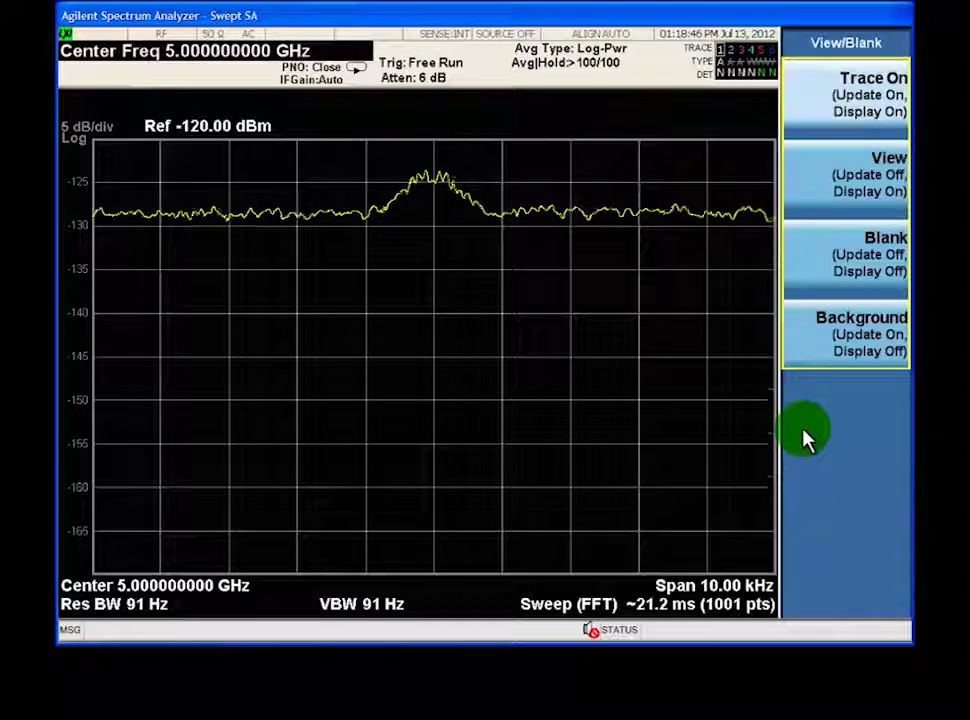
pyautogui.click(804, 201)
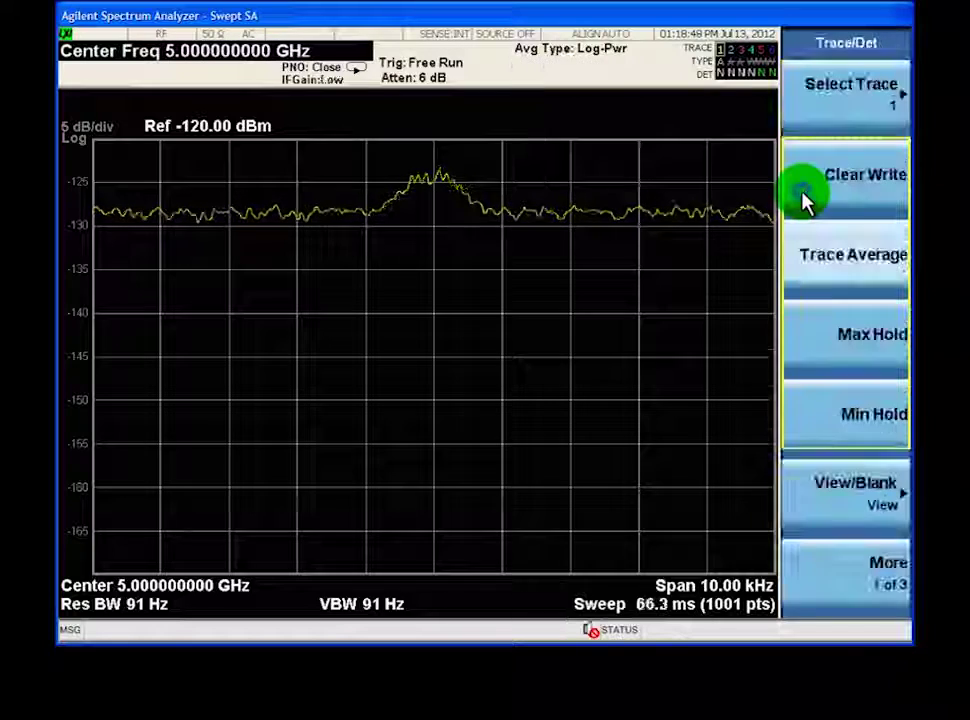
pyautogui.click(807, 116)
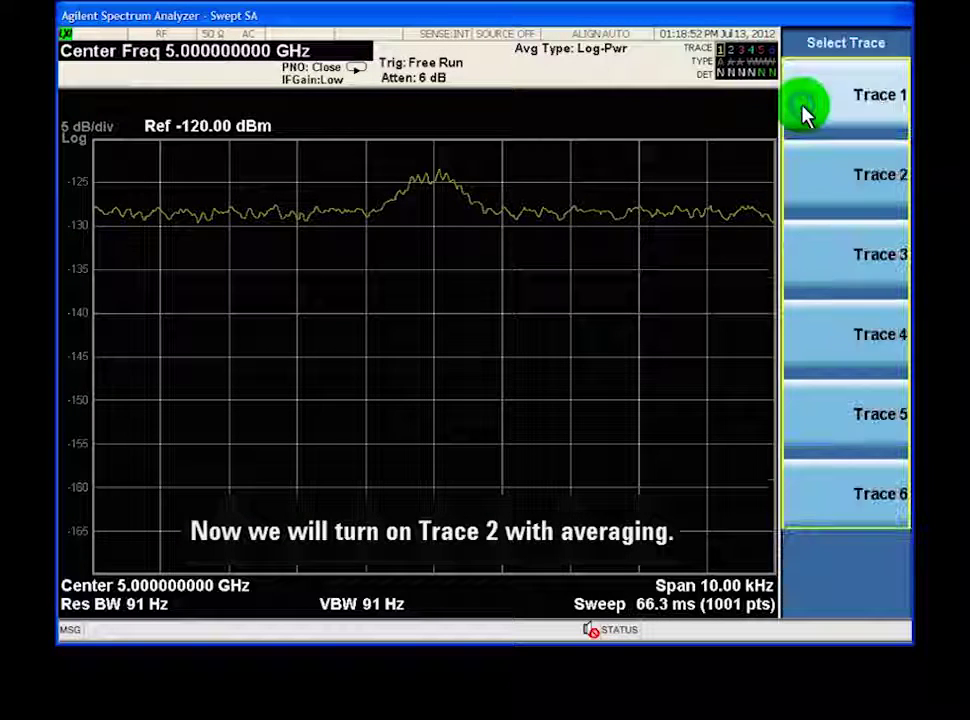
pyautogui.click(801, 172)
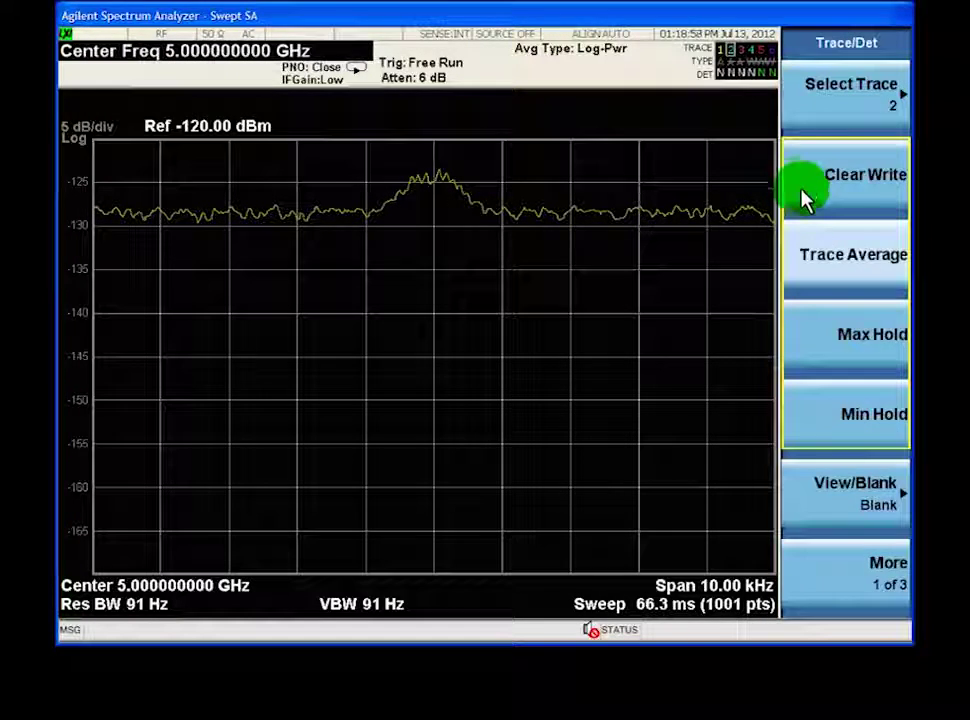
pyautogui.click(814, 245)
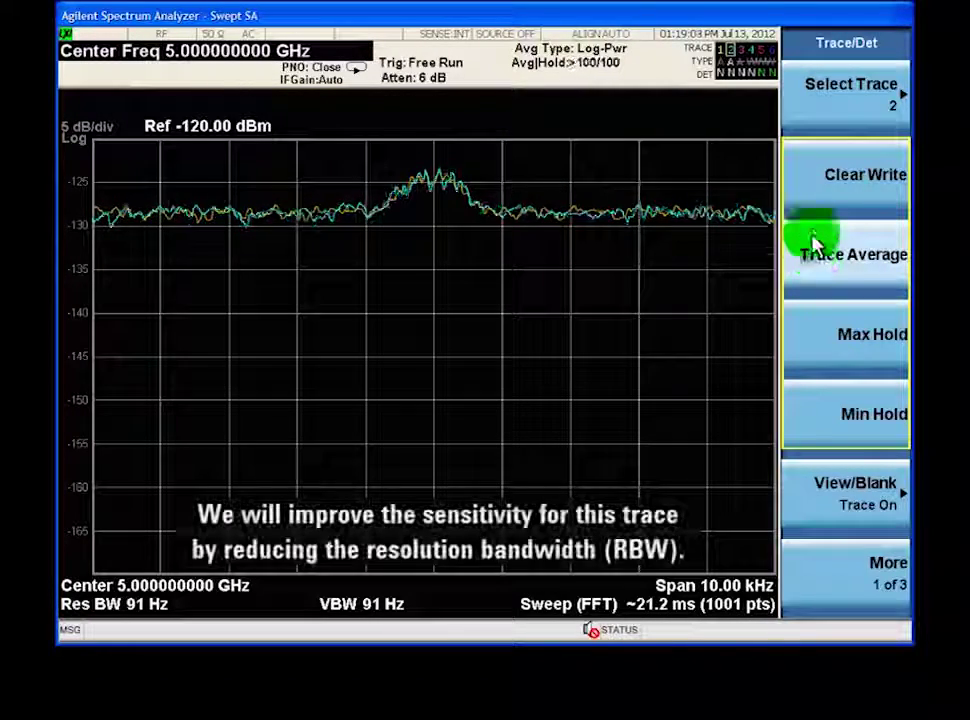
pyautogui.rightClick(812, 66)
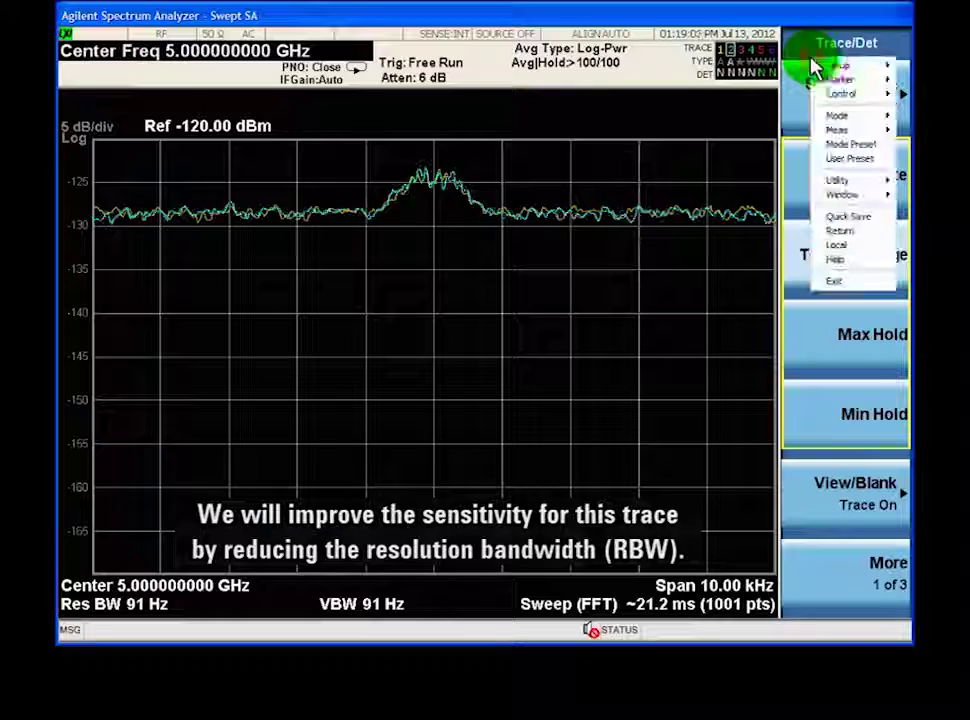
# Open the BW settings showing the 91 Hz resolution bandwidth.
pyautogui.click(825, 67)
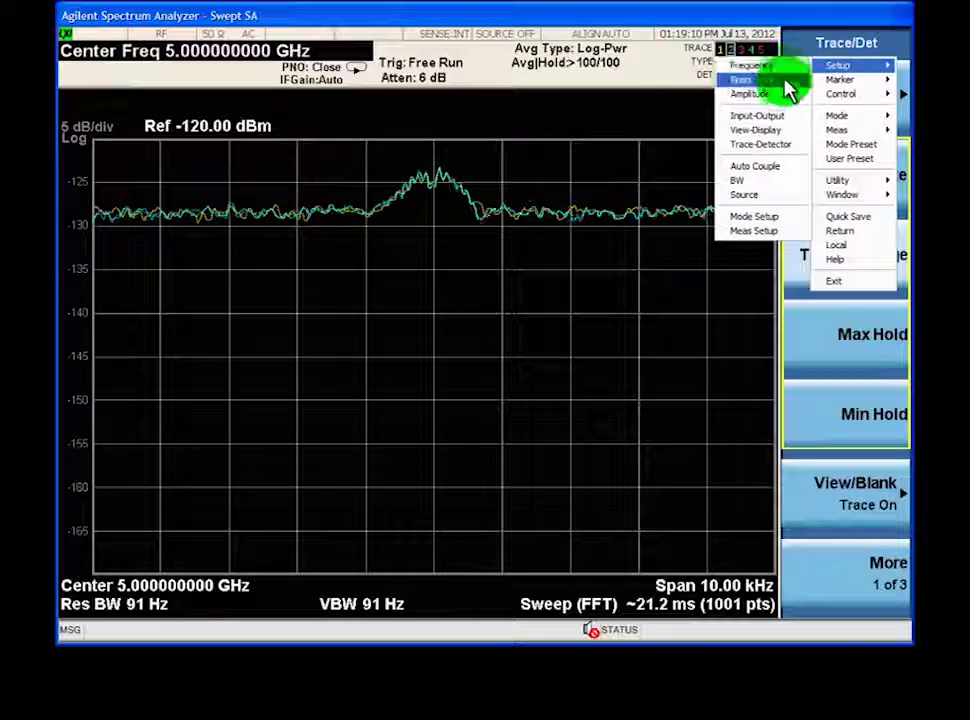
pyautogui.click(768, 182)
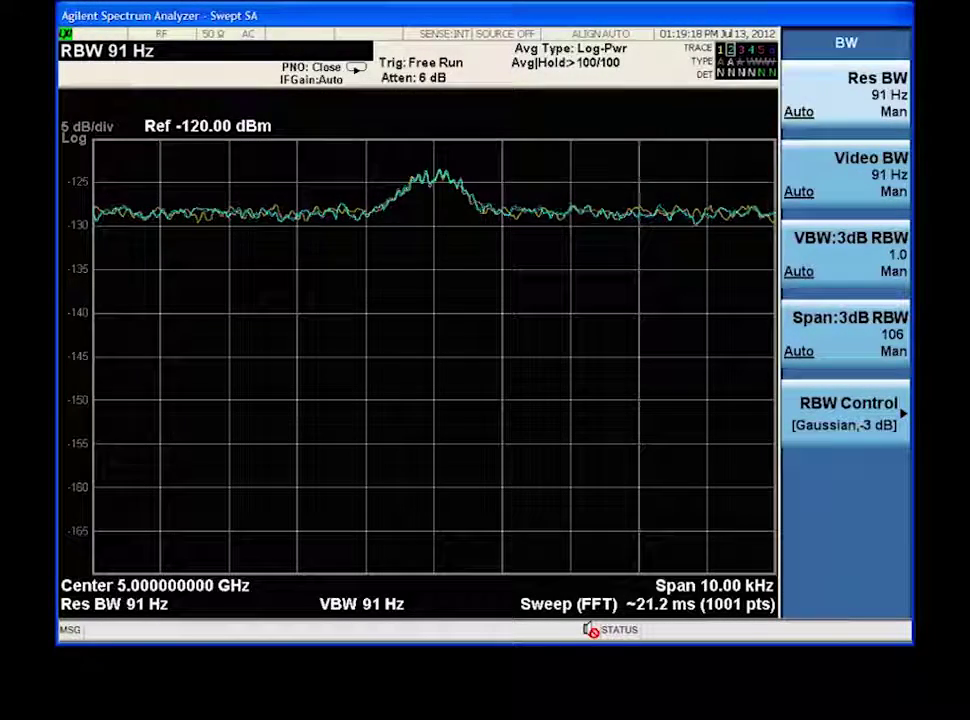
# Step Res BW down through 82, 75, 68, 47, 43, 33, 30, 22 to 20 Hz.
pyautogui.press('Down')
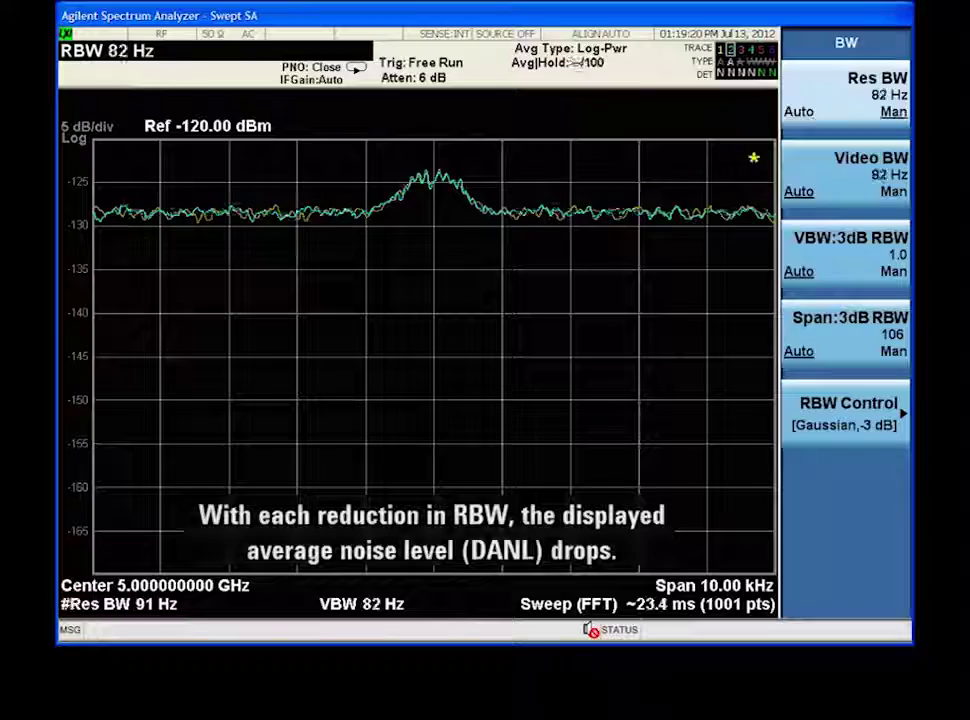
pyautogui.press('Down')
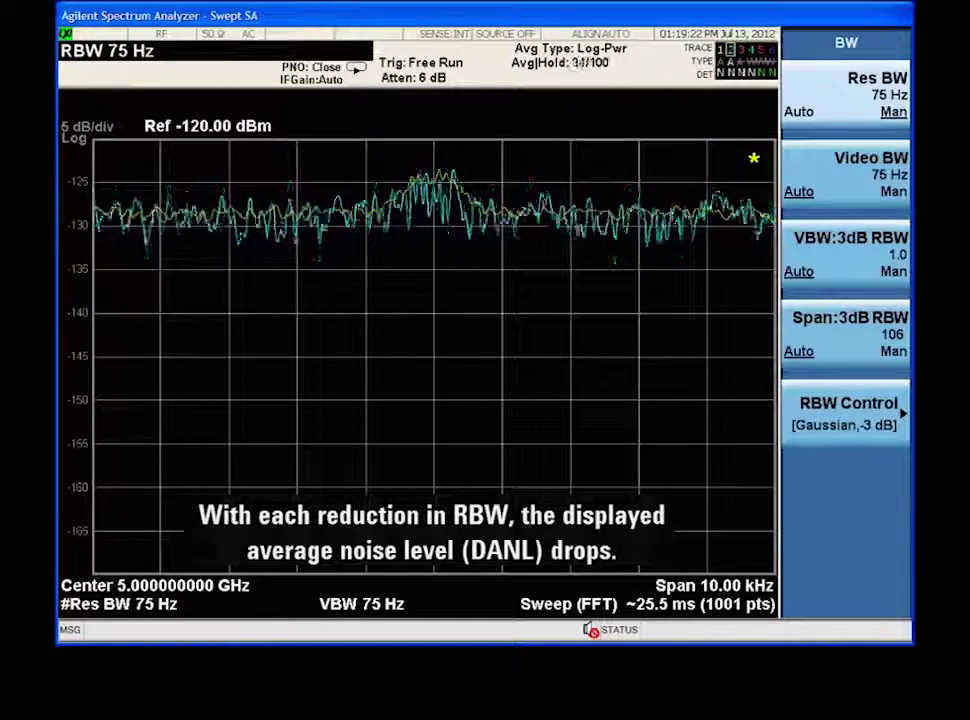
pyautogui.press('Down')
pyautogui.press('Down')
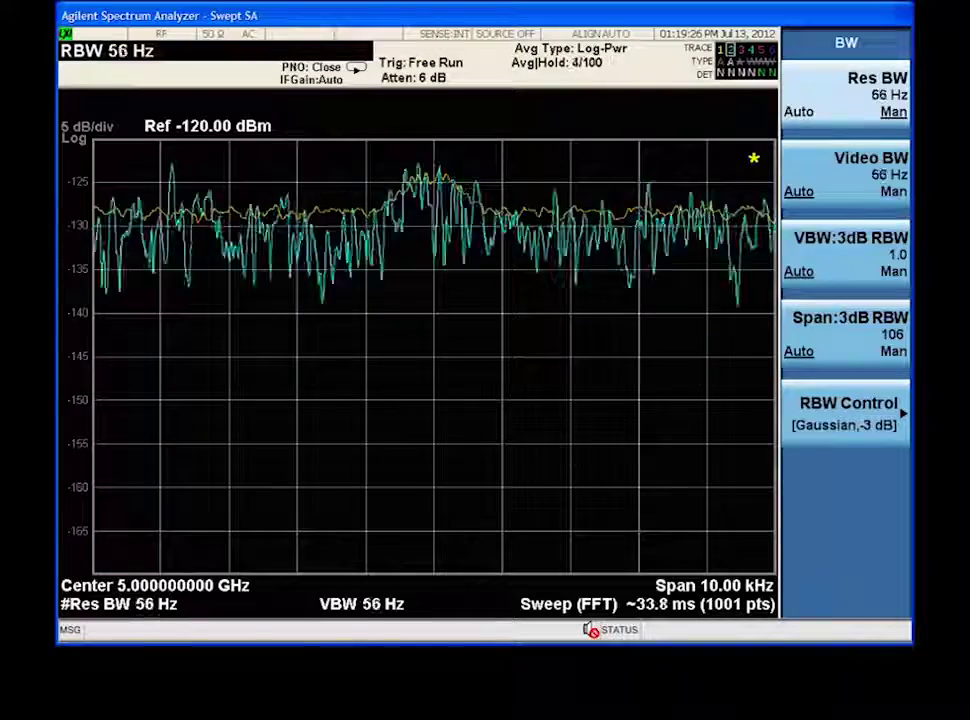
pyautogui.press('Down')
pyautogui.press('Down')
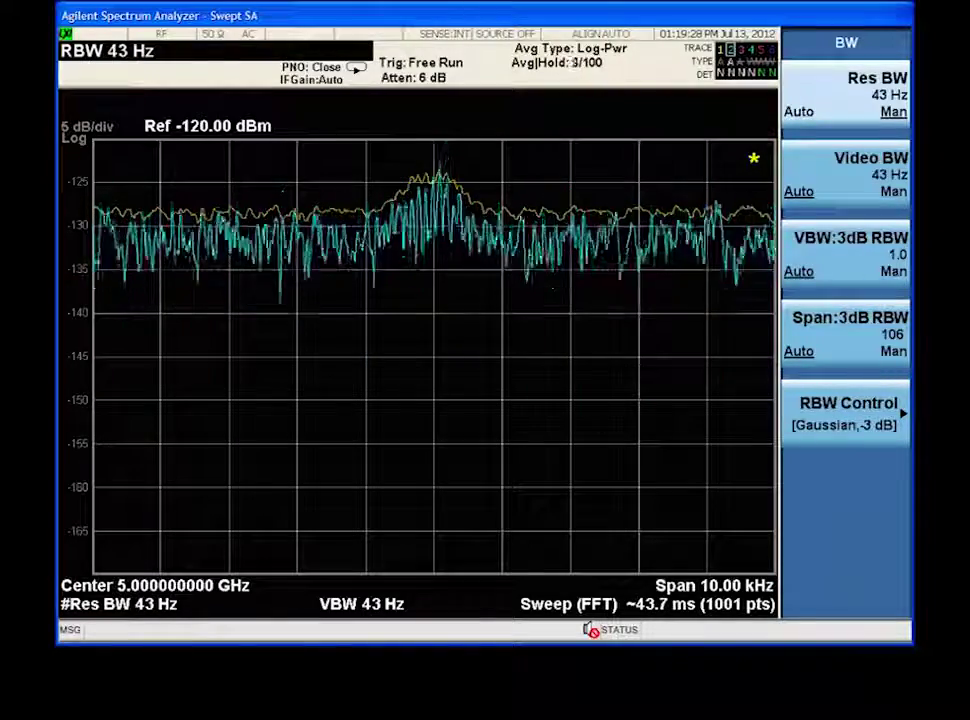
pyautogui.press('Down')
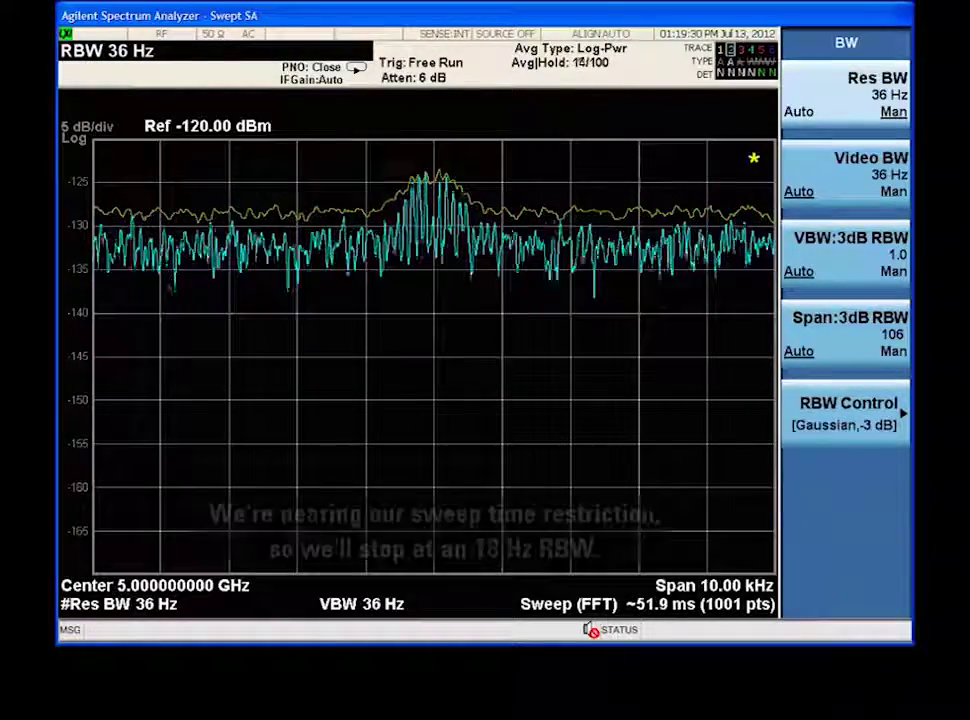
pyautogui.press('Down')
pyautogui.press('Down')
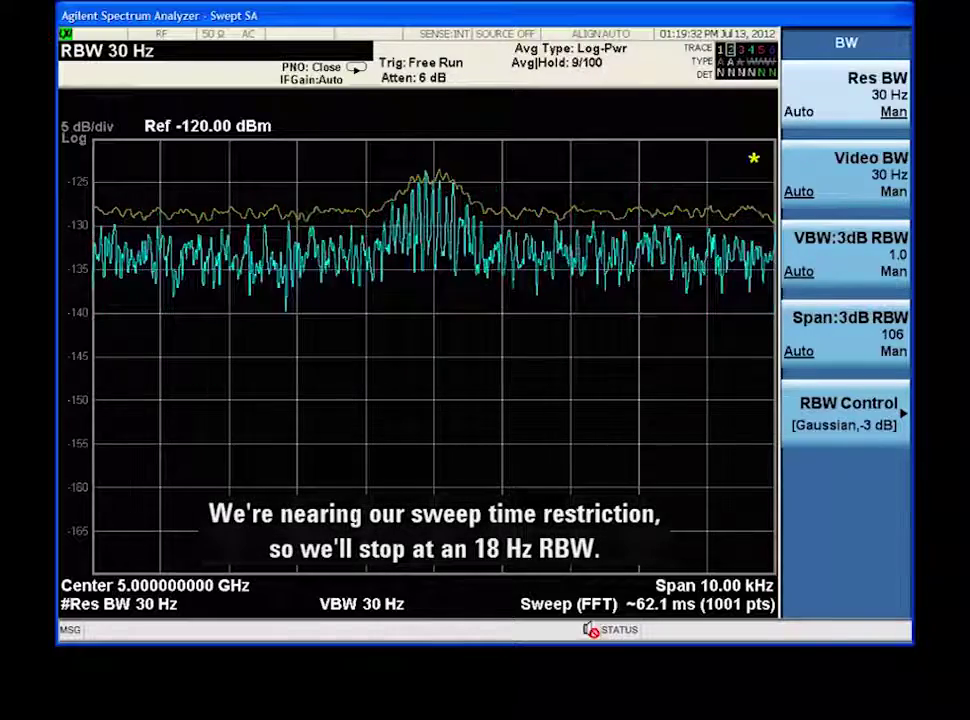
pyautogui.press('Down')
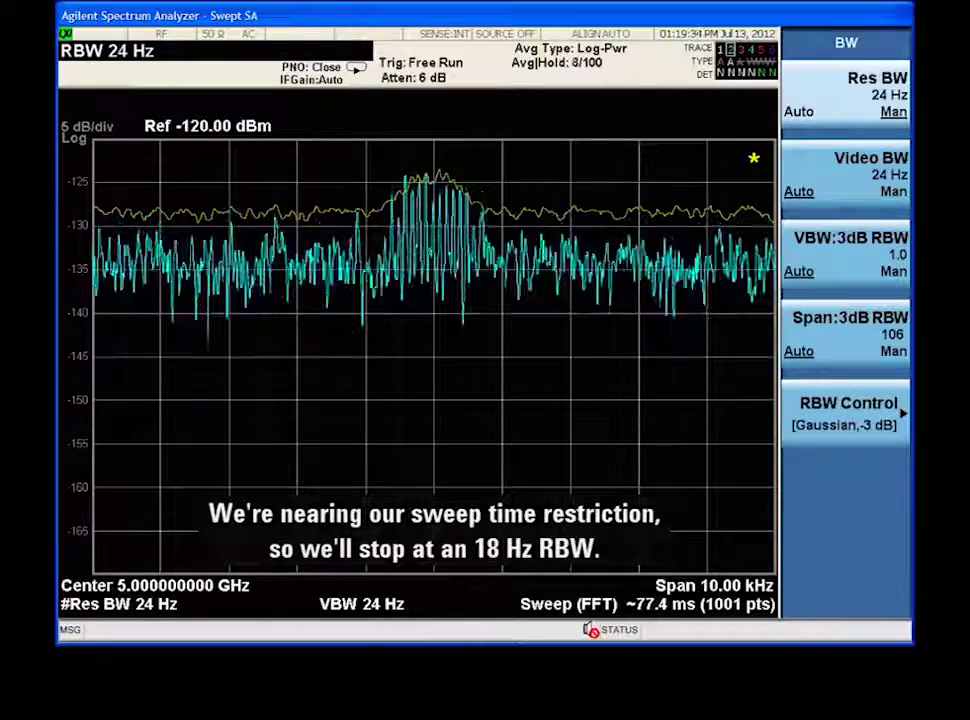
pyautogui.press('Down')
pyautogui.press('Down')
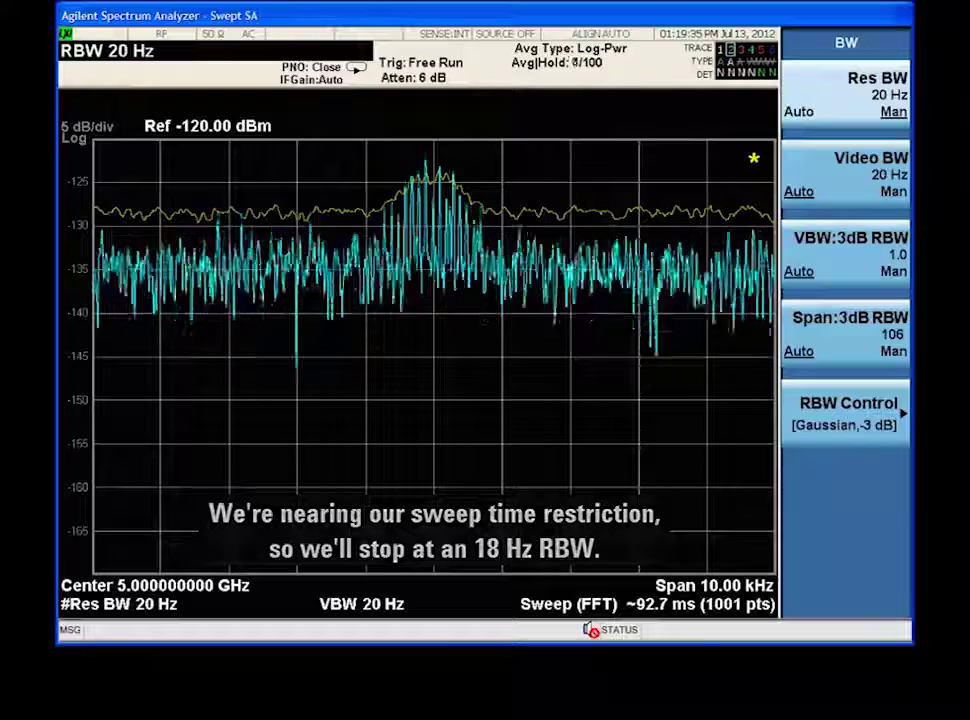
pyautogui.press('Down')
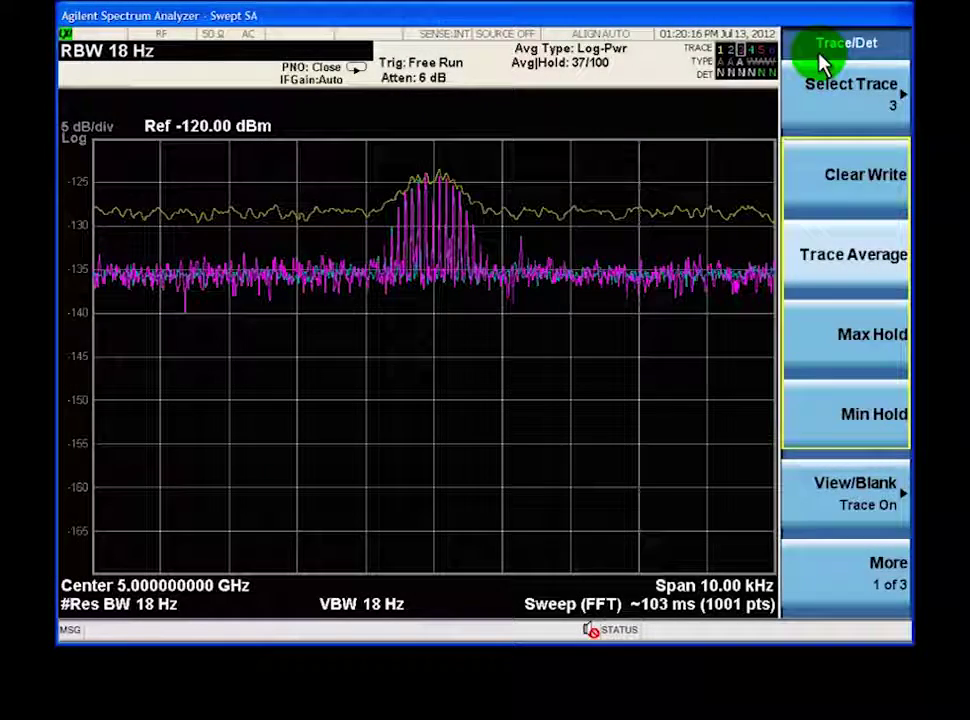
# Set mechanical attenuation to manual and enter 0 dB.
pyautogui.rightClick(822, 65)
pyautogui.moveTo(820, 63)
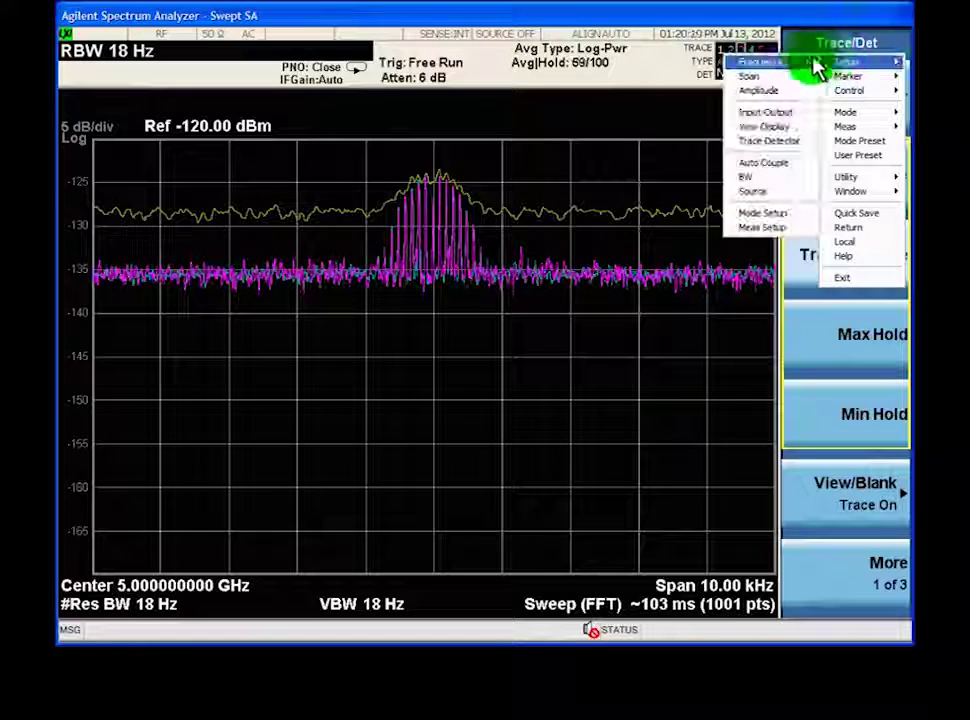
pyautogui.click(790, 93)
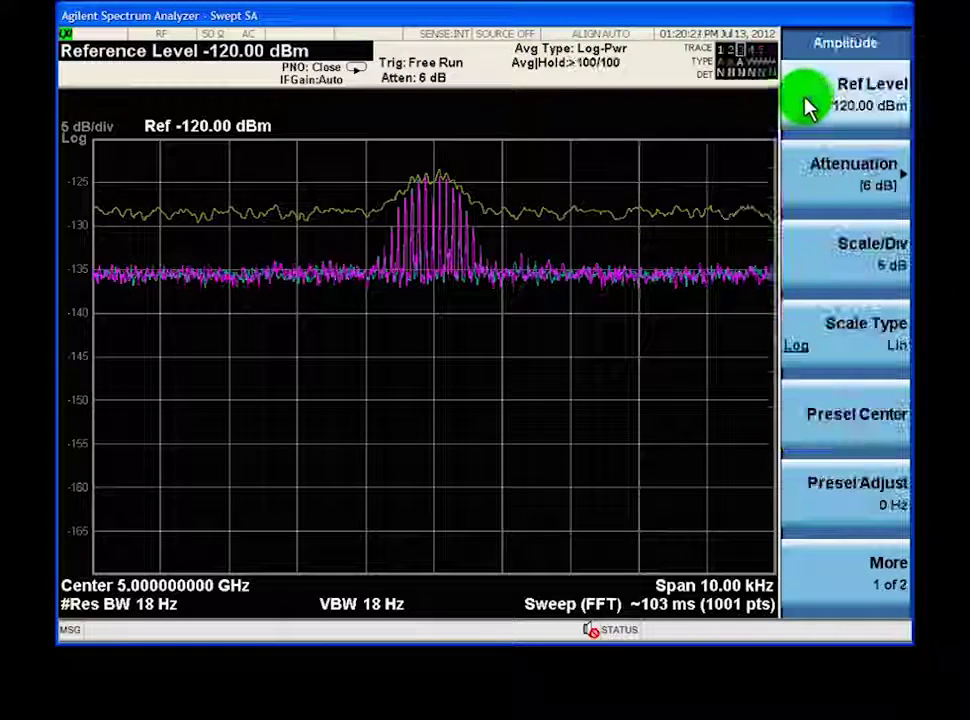
pyautogui.click(855, 163)
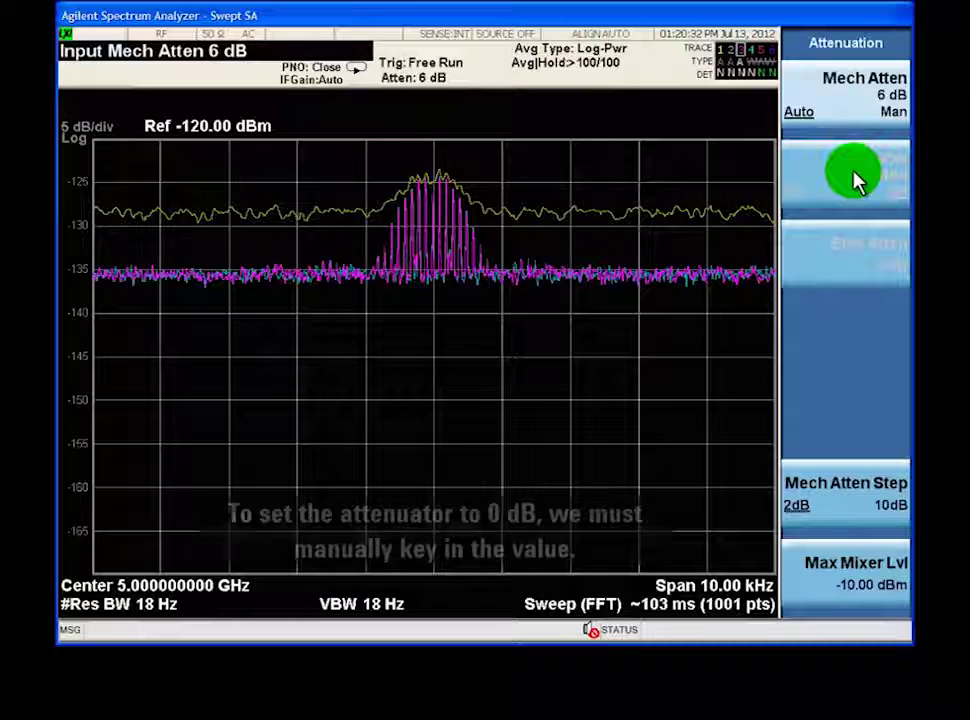
pyautogui.click(851, 124)
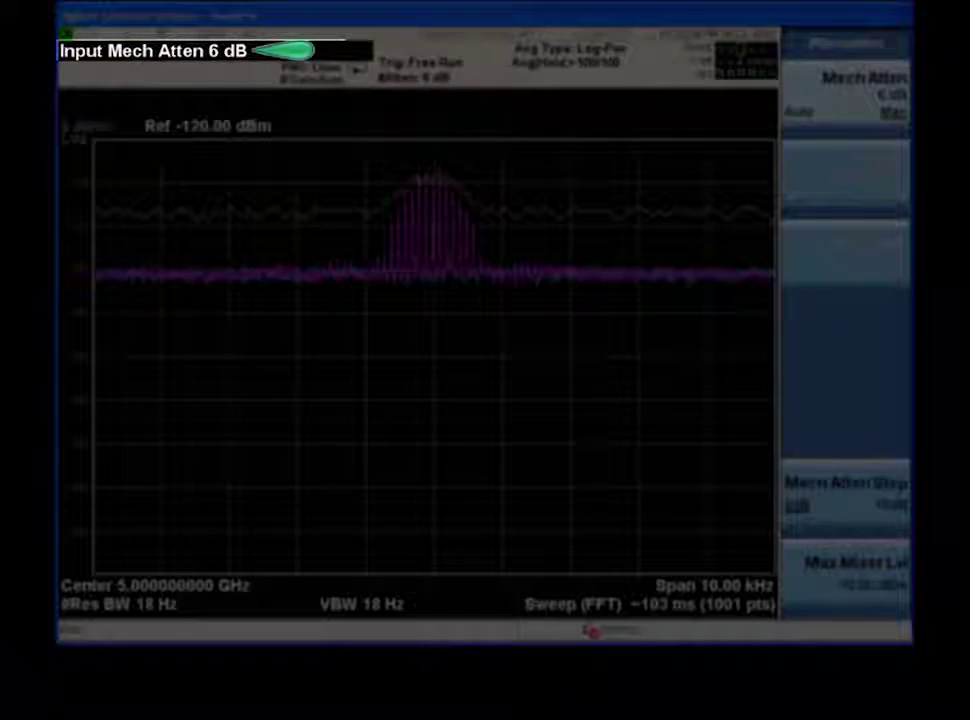
pyautogui.write('0')
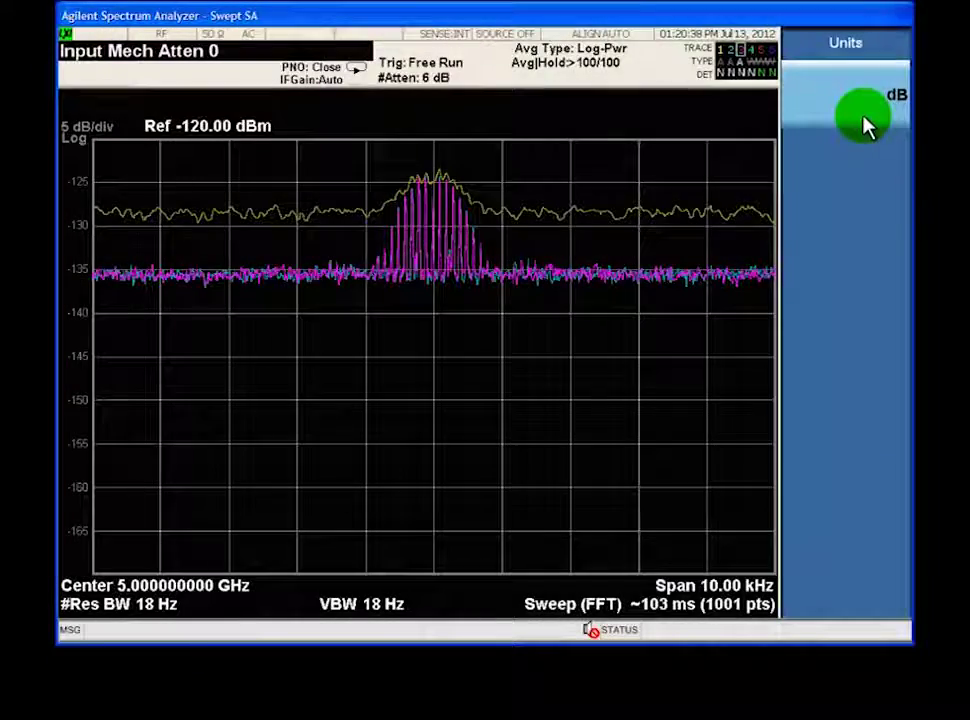
pyautogui.click(863, 126)
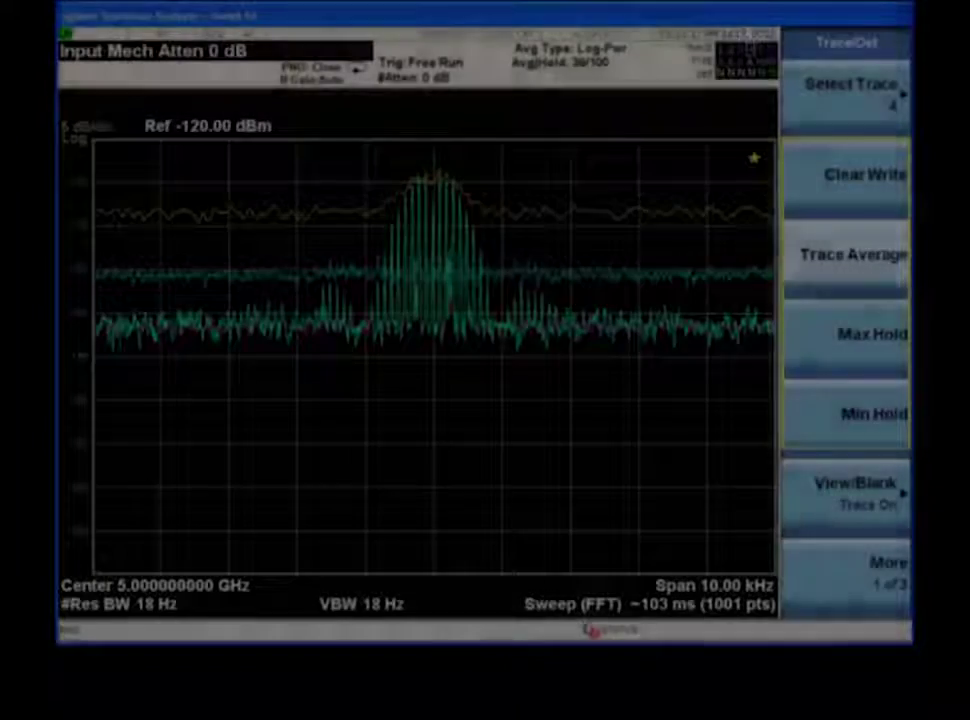
# Turn on trace 4 averaging and switch the internal preamp on at Full Range.
pyautogui.click(810, 257)
pyautogui.click(799, 58)
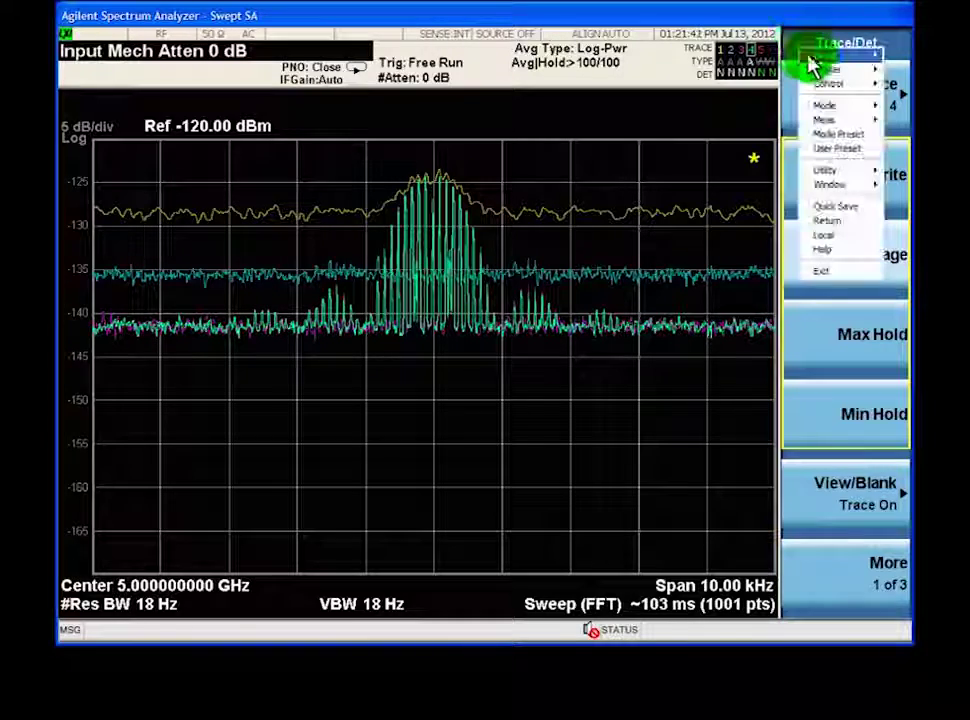
pyautogui.click(760, 83)
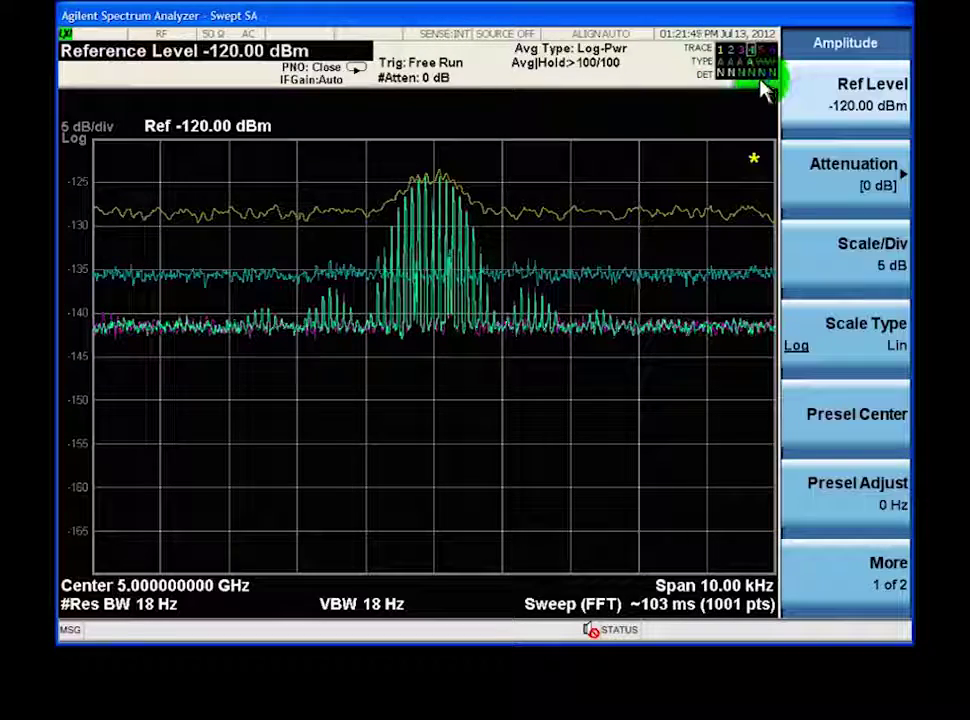
pyautogui.click(843, 557)
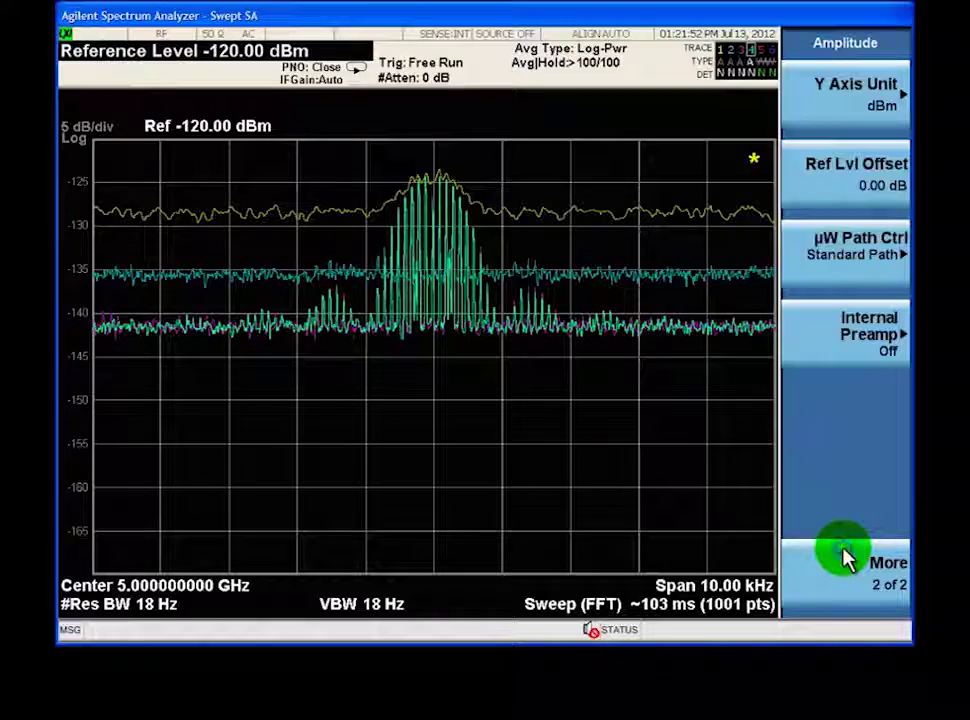
pyautogui.click(844, 349)
pyautogui.click(840, 278)
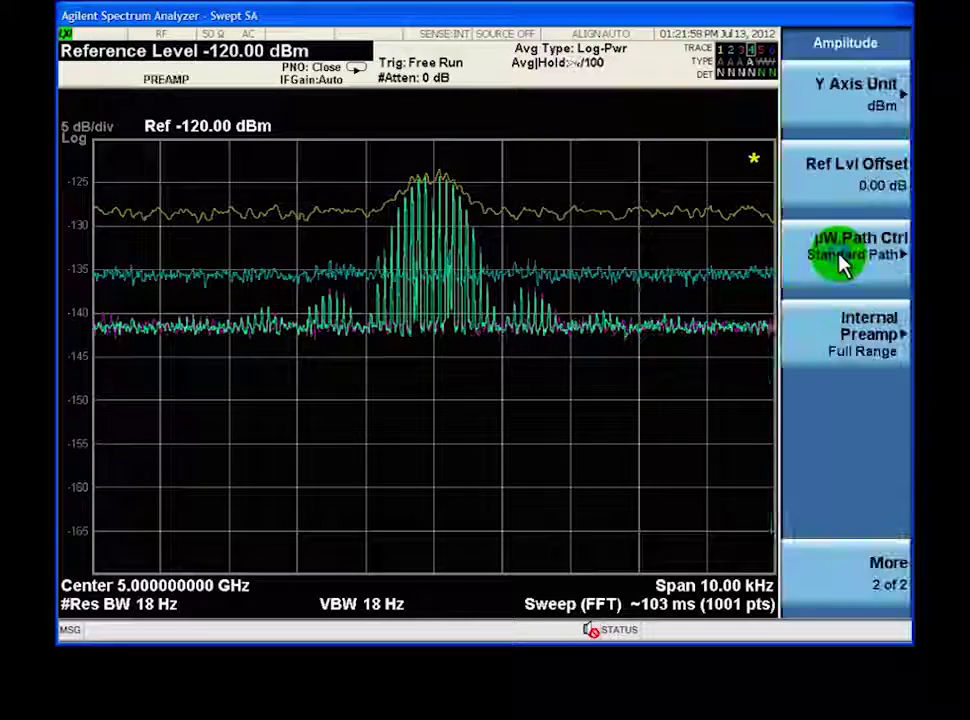